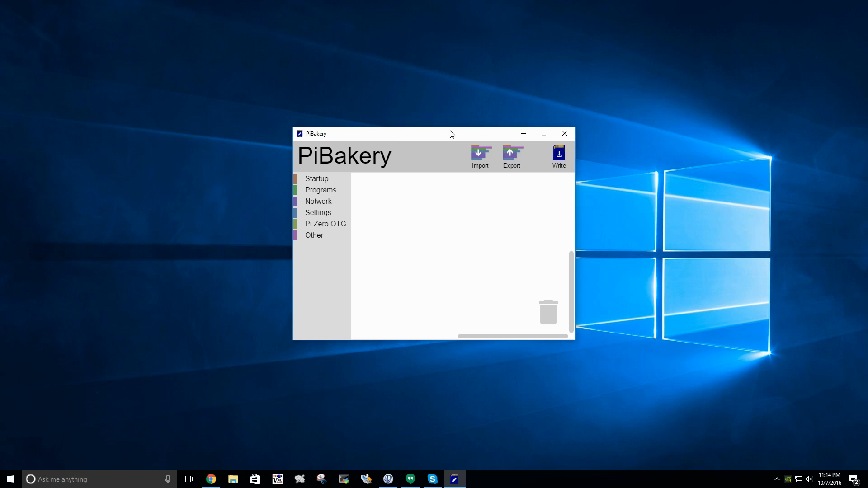
drag(418, 226, 549, 337)
drag(447, 210, 498, 260)
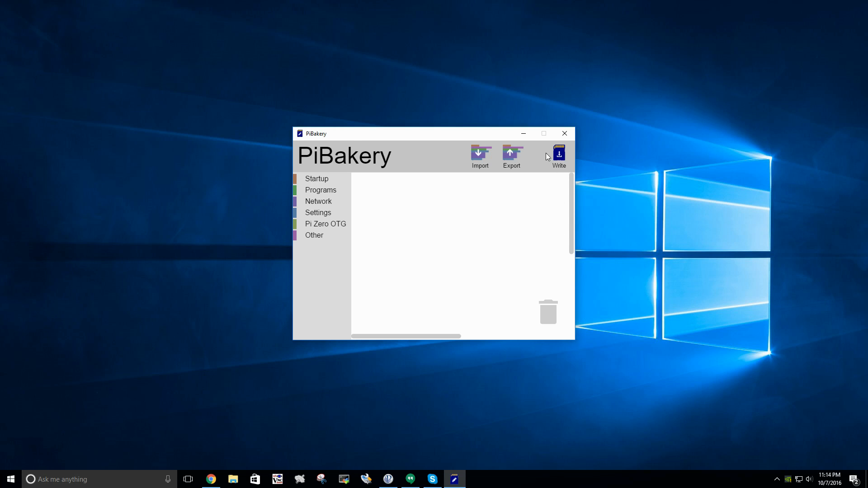
drag(446, 136, 428, 109)
drag(392, 170, 506, 324)
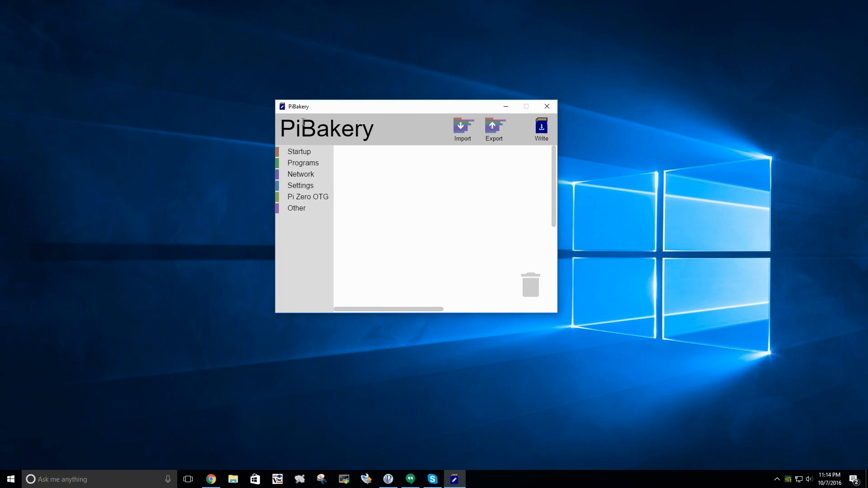
click(211, 479)
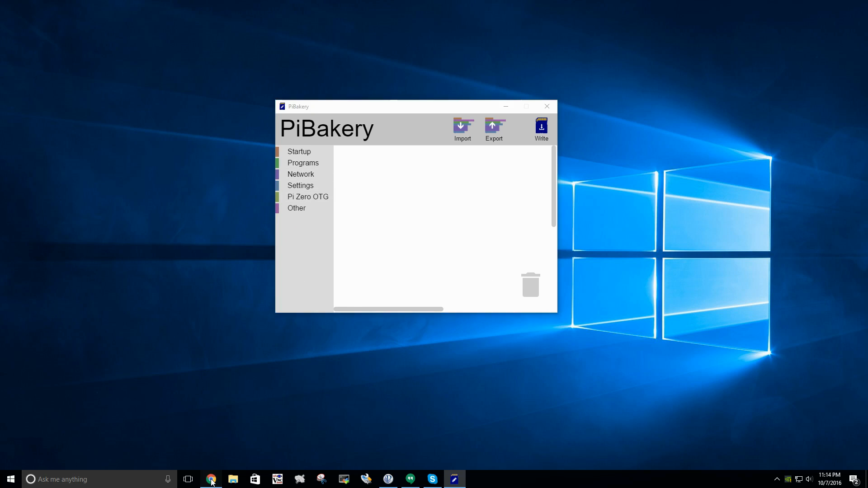
click(125, 21)
click(188, 158)
click(442, 408)
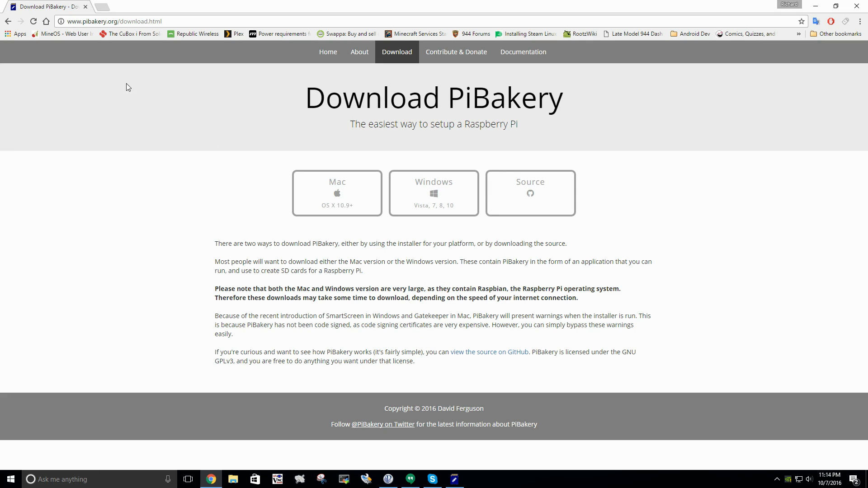
click(86, 8)
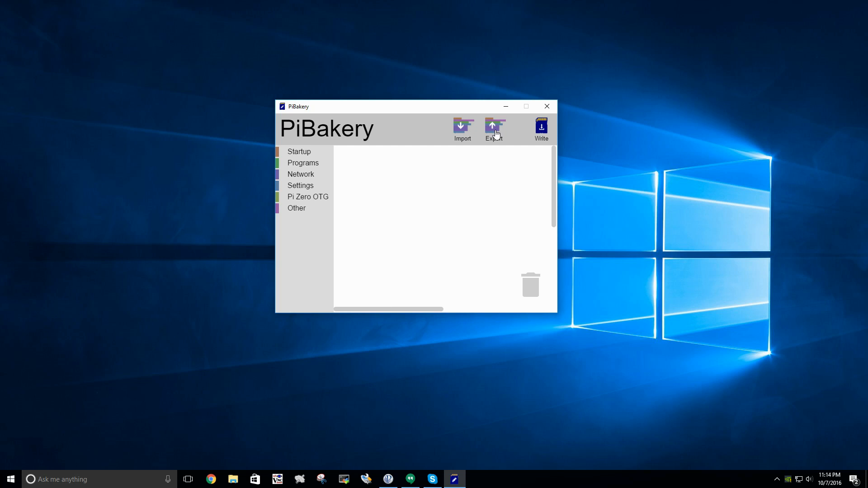
click(298, 151)
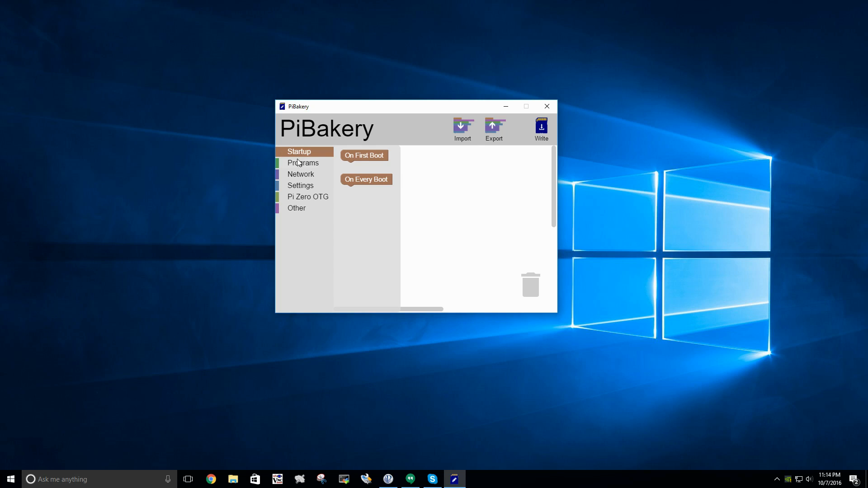
click(298, 164)
click(298, 174)
click(298, 197)
click(297, 209)
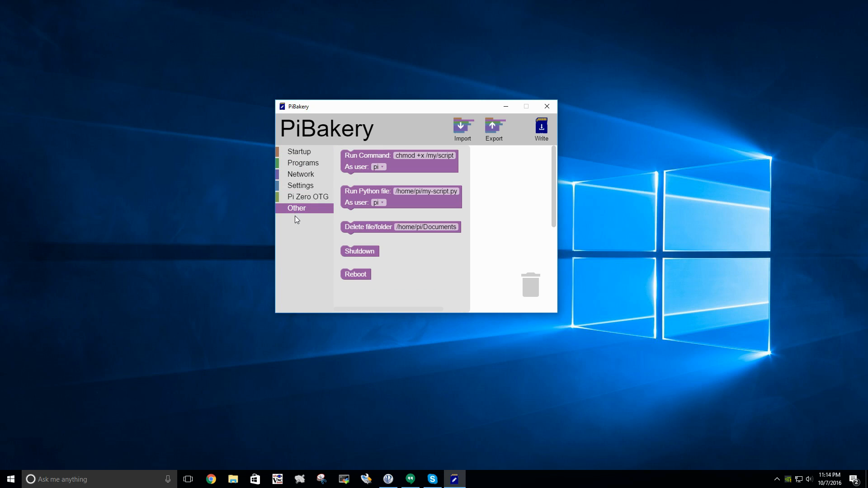
Step: Place an On First Boot startup block on the empty workspace
click(310, 152)
click(354, 156)
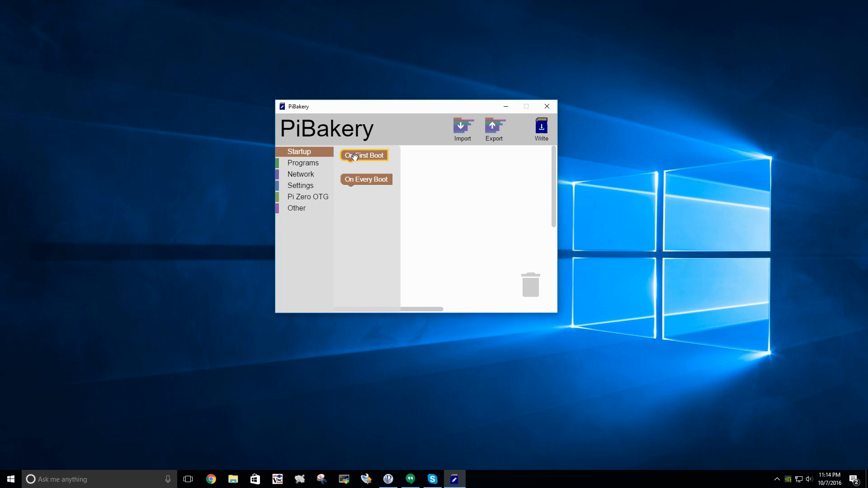
drag(354, 156, 373, 157)
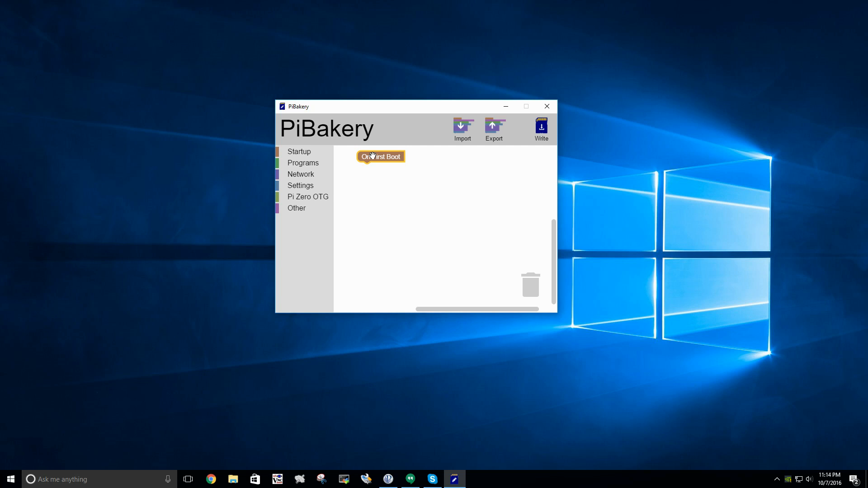
Step: Attach an Install Package block under On First Boot and set its package name to screen
click(301, 152)
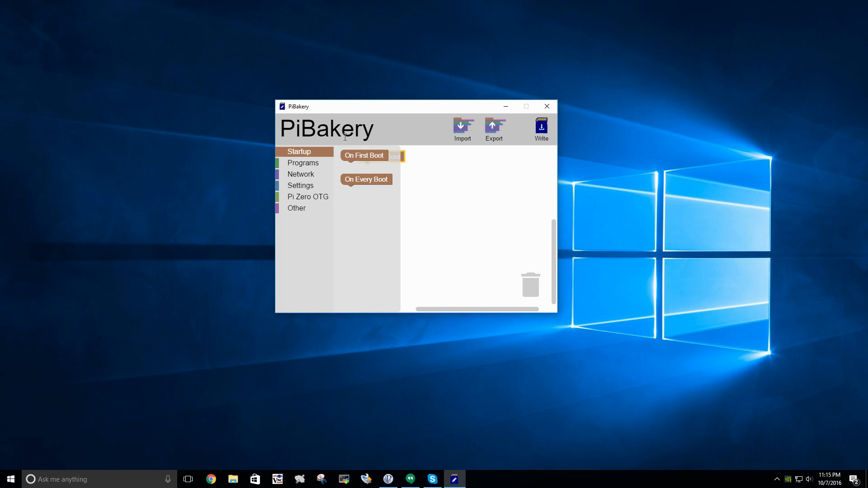
click(311, 163)
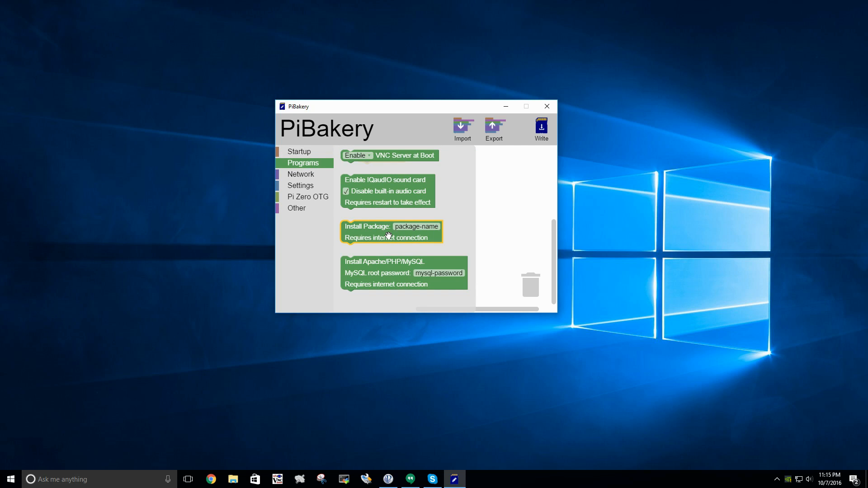
drag(414, 234, 398, 173)
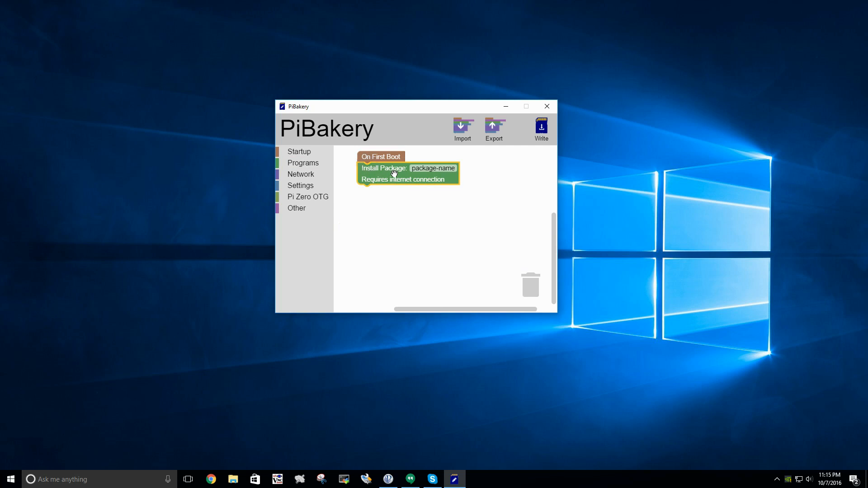
click(438, 170)
text(screen)
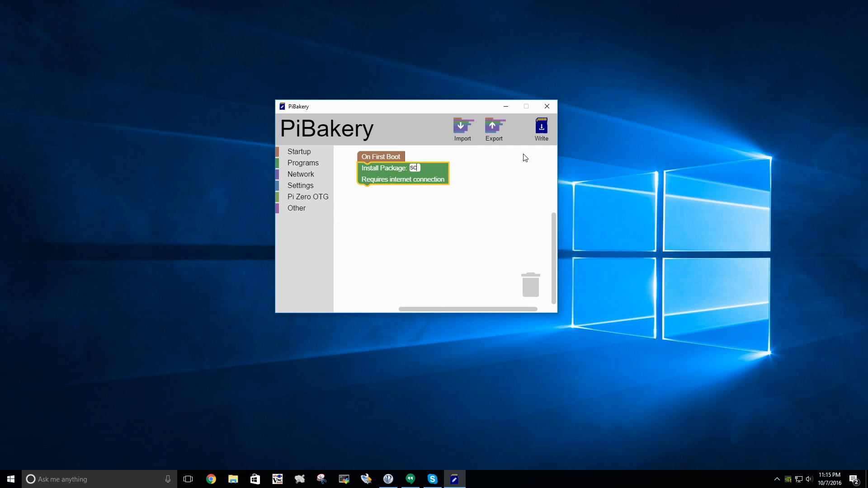
click(498, 177)
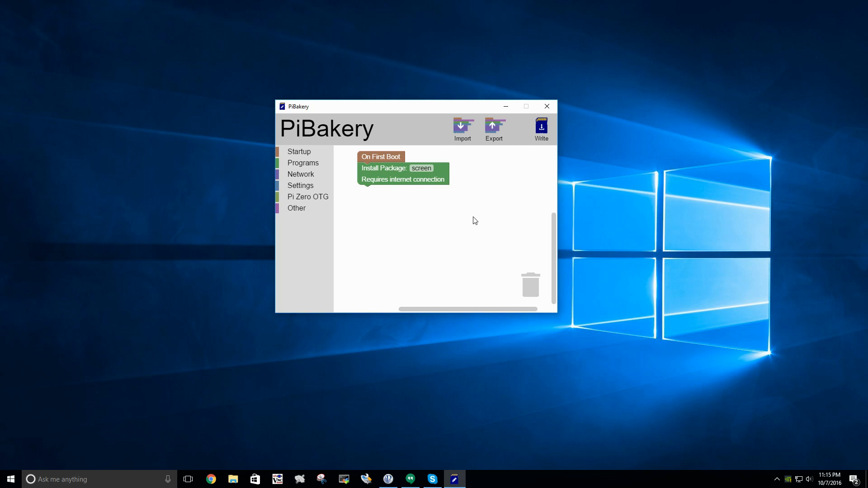
Step: Attach a Setup WiFi block below the Install Package block, set its network to wifi and enter the network password
click(303, 163)
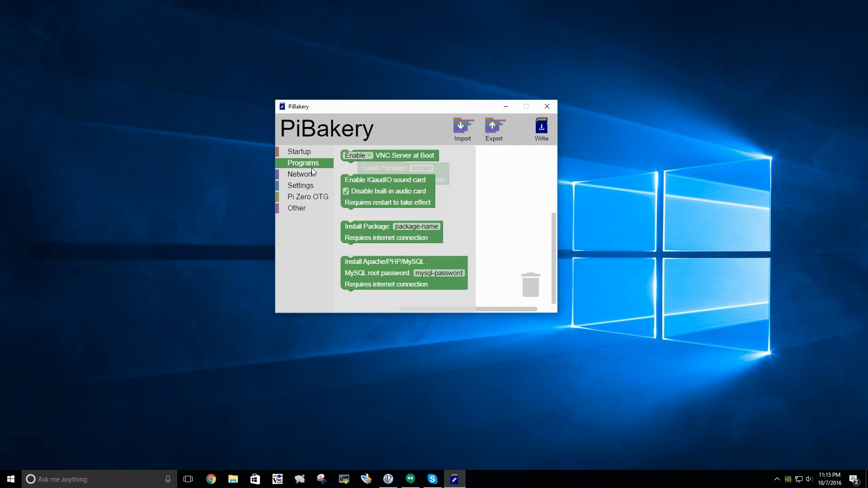
click(301, 174)
drag(356, 161, 373, 198)
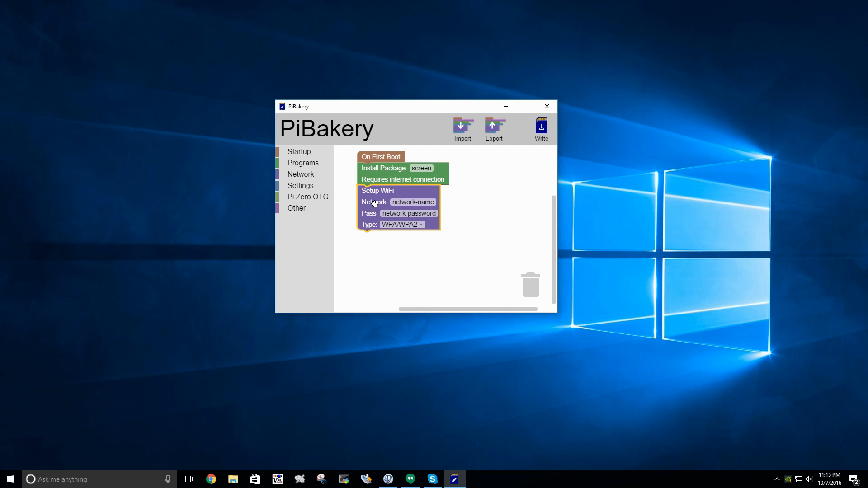
click(431, 201)
text(wifi)
click(427, 214)
text(password)
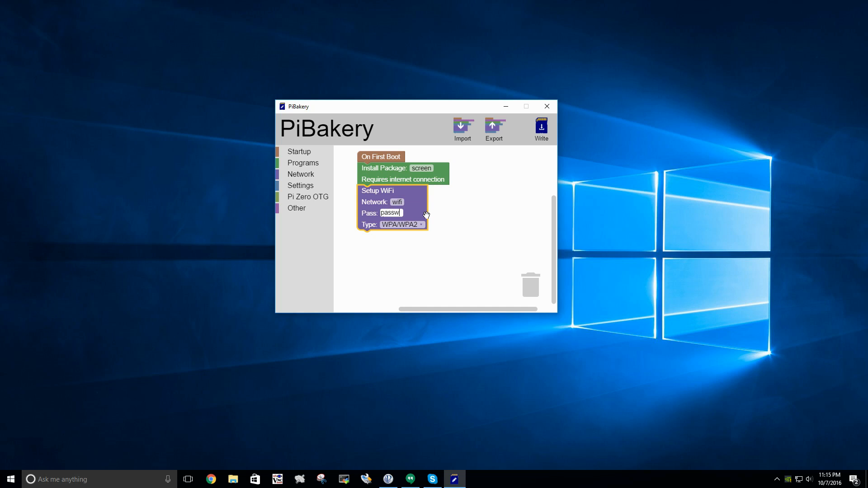
click(423, 224)
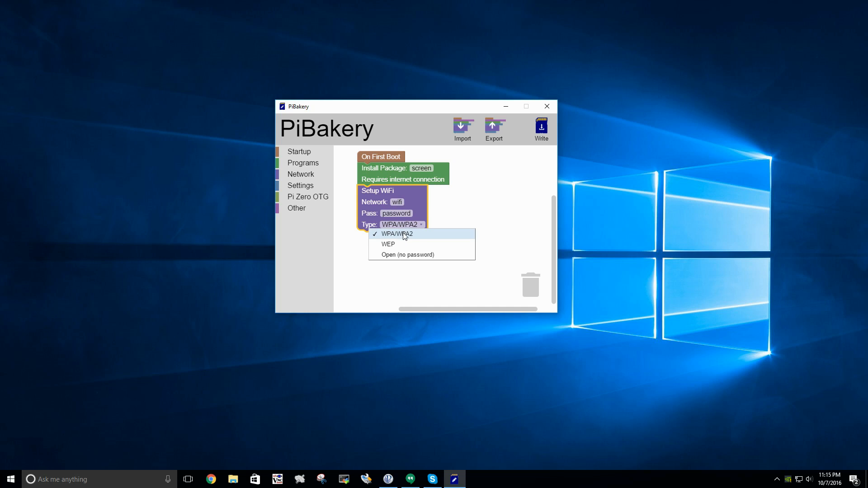
click(422, 220)
click(421, 224)
click(419, 224)
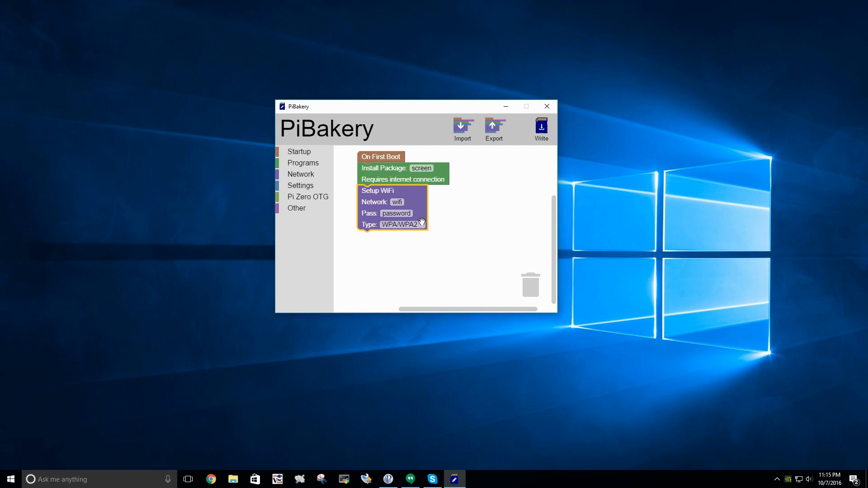
Step: Attach a Set user password block below the Setup WiFi block
click(305, 179)
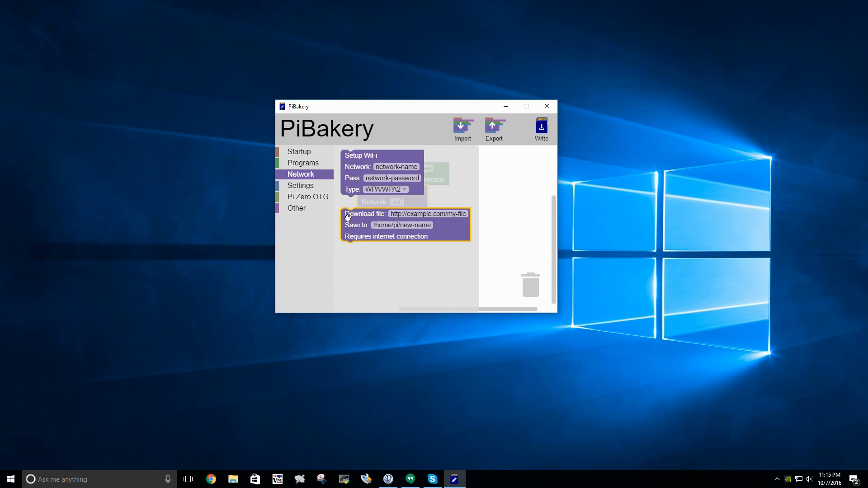
mouse_move(361, 221)
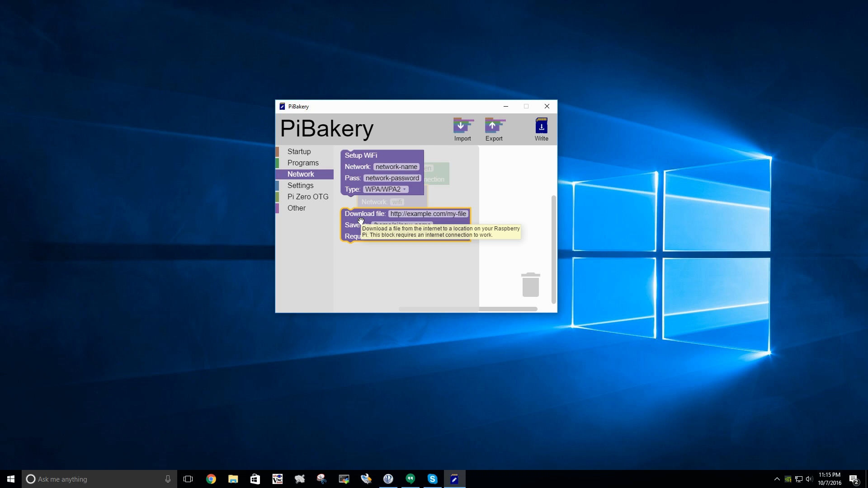
click(312, 185)
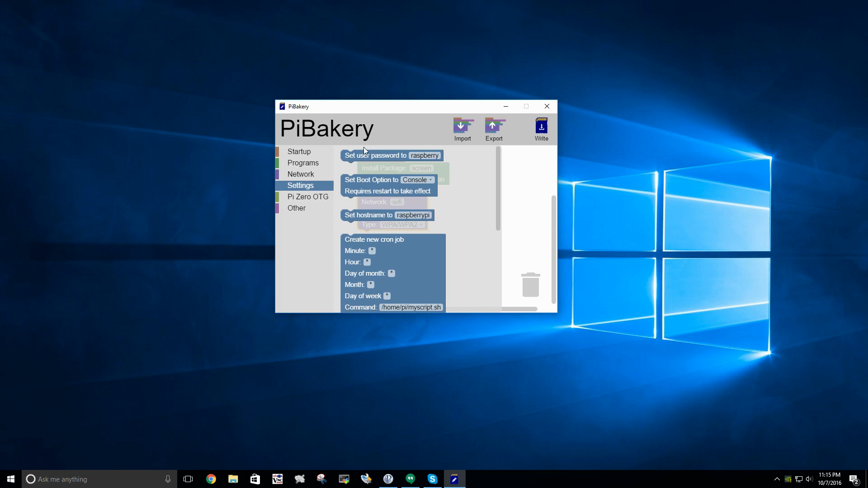
drag(350, 156, 362, 235)
Step: Attach a Set Boot Option block set to Console logged in, followed by a Set hostname block, at the end of the stack
click(307, 185)
drag(357, 180, 369, 254)
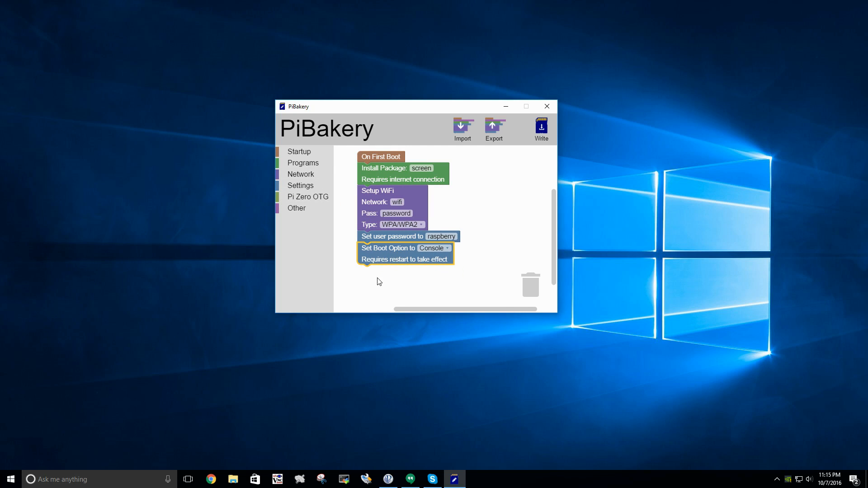
click(445, 251)
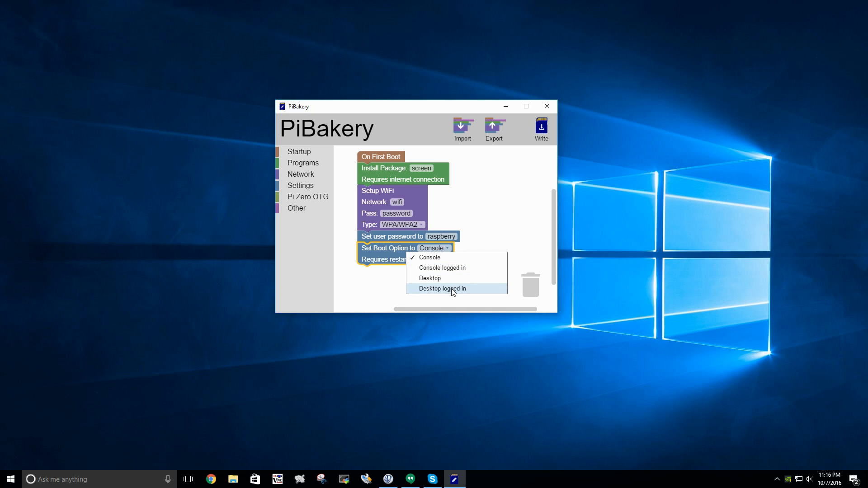
click(451, 269)
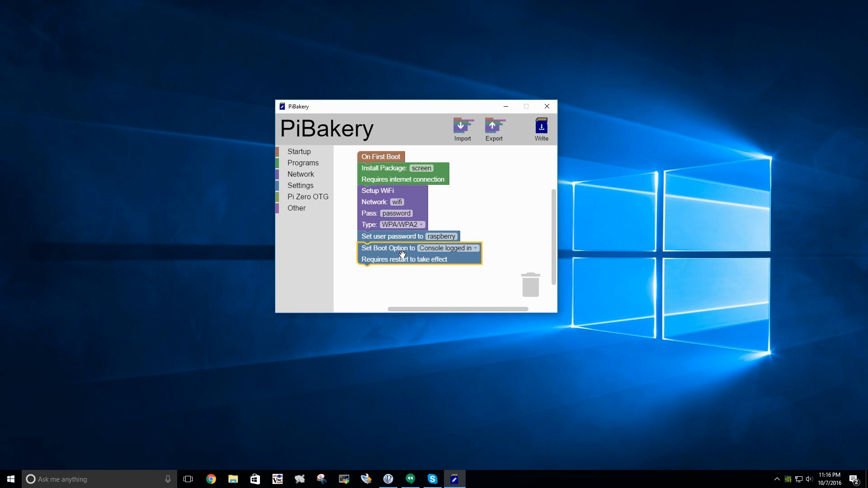
click(301, 185)
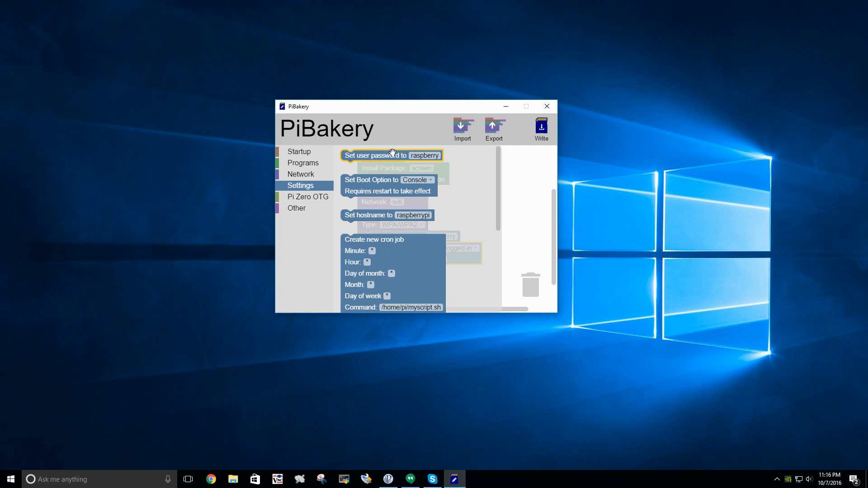
drag(352, 215, 370, 271)
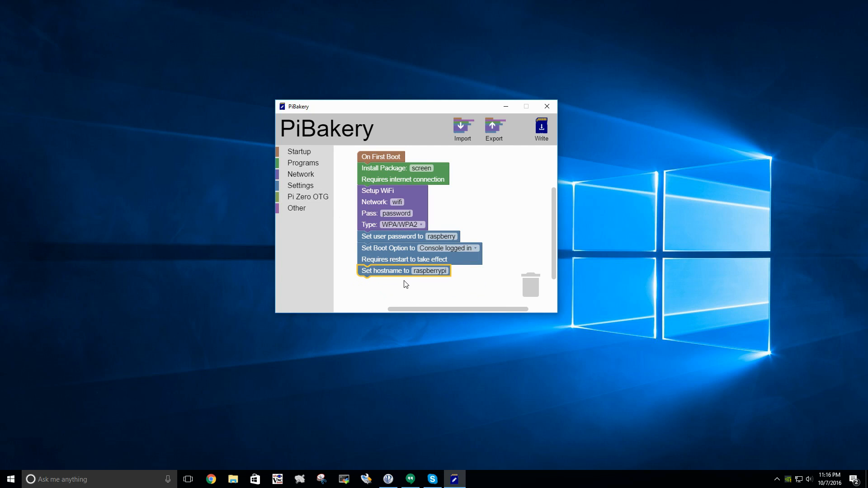
Step: Examine the remaining blocks offered in the Settings and Pi Zero OTG categories
click(293, 184)
scroll(418, 236, down, 2)
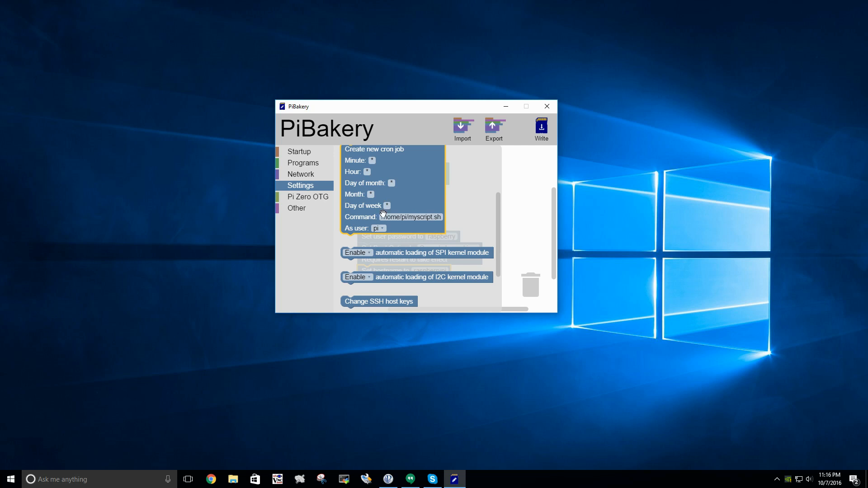
scroll(383, 222, up, 1)
scroll(416, 232, down, 3)
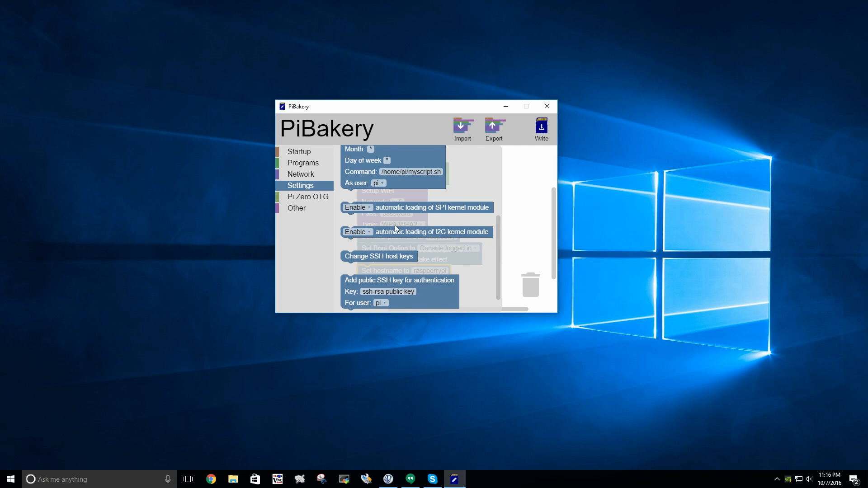
scroll(448, 235, down, 1)
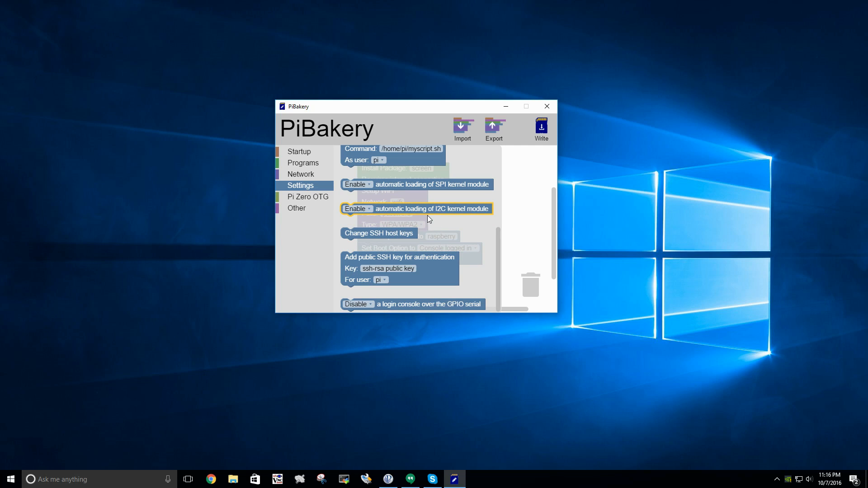
click(316, 196)
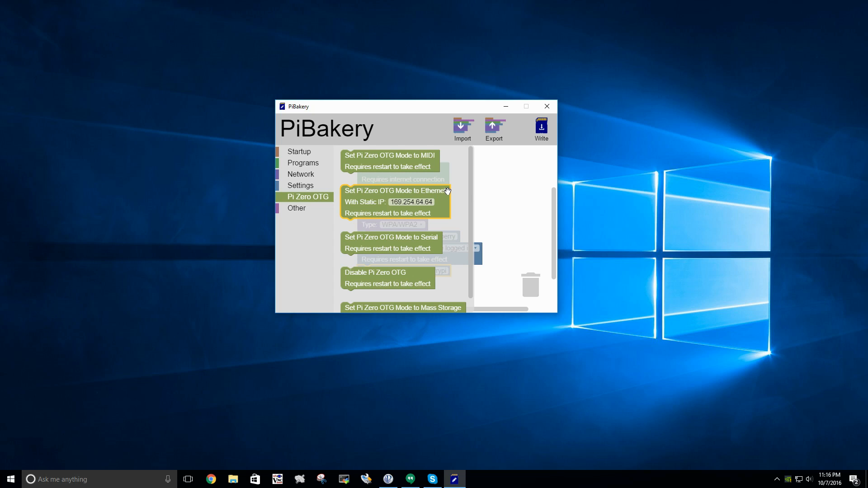
scroll(445, 223, down, 1)
scroll(437, 222, up, 1)
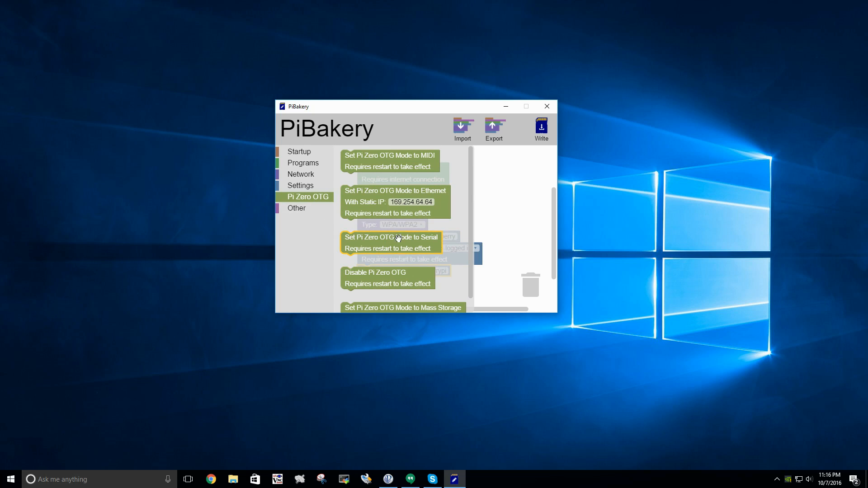
Step: Attach a Run Command block below the Set hostname block, set its command to myusiknd and keep it running as user pi
click(301, 209)
drag(366, 164, 382, 291)
click(443, 283)
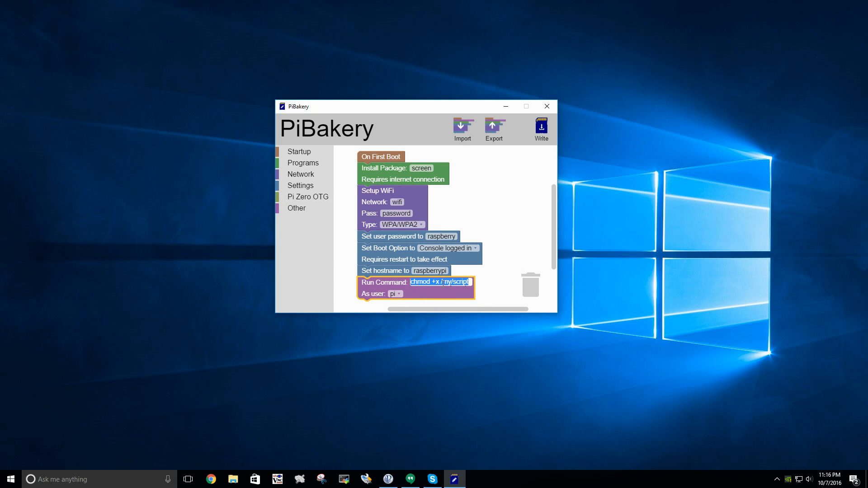
text(myusiknd)
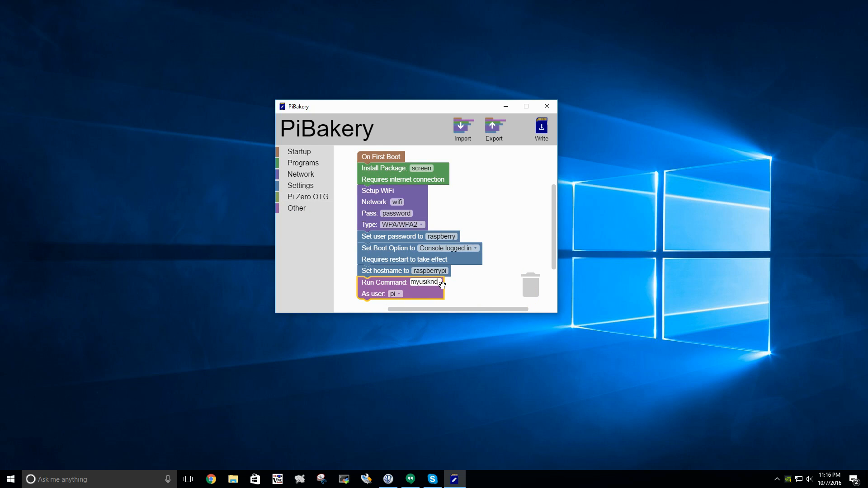
click(402, 295)
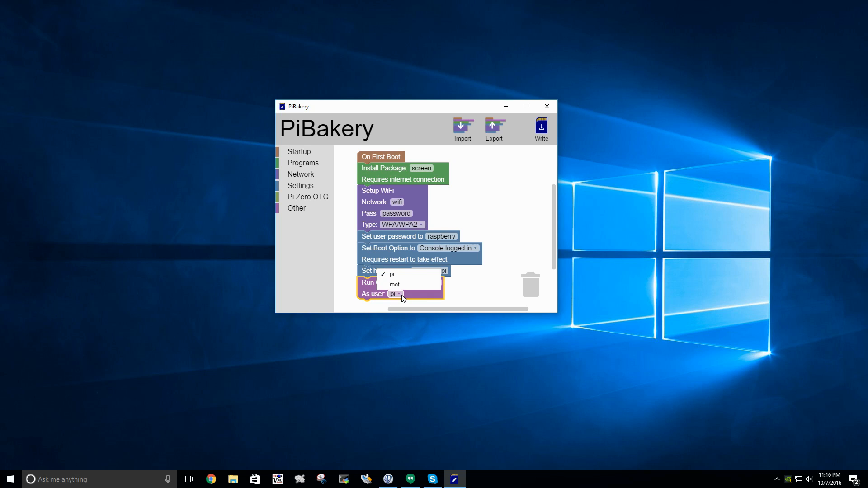
click(490, 226)
Step: Place an On Every Boot block beside the first-boot stack and read the Run Command block's info
click(312, 153)
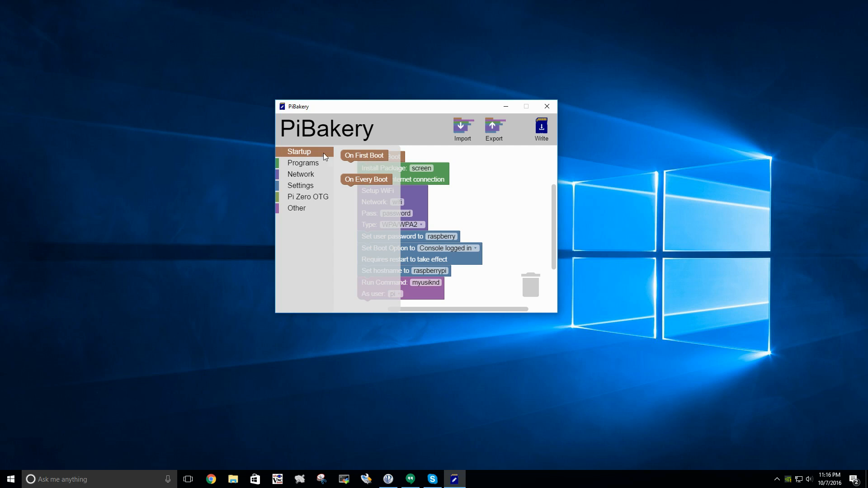
drag(366, 179, 550, 179)
click(425, 284)
right_click(387, 297)
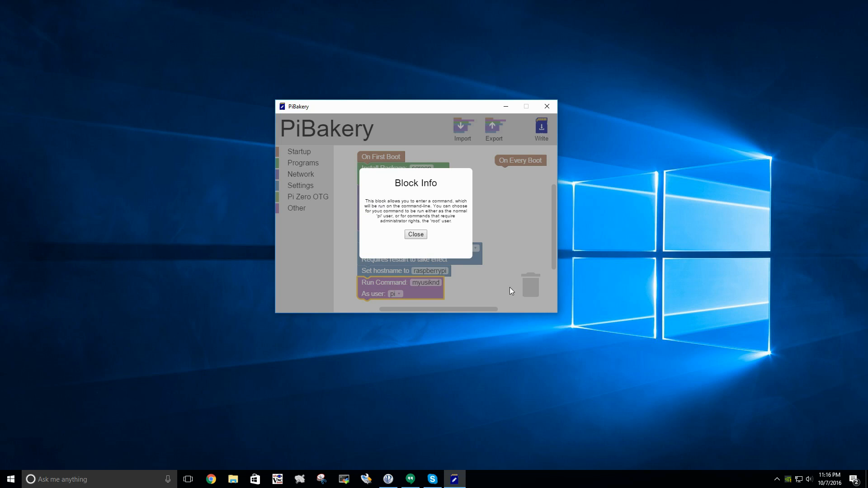
click(416, 234)
right_click(393, 281)
click(416, 234)
Step: Attach a new Run Command block below the On Every Boot block
click(297, 208)
drag(352, 165, 510, 183)
click(500, 232)
Step: Delete the Run Command block from the first-boot stack and detach the Set Boot Option block together with Set hostname
drag(492, 289, 530, 278)
drag(458, 290, 529, 281)
drag(515, 247, 458, 242)
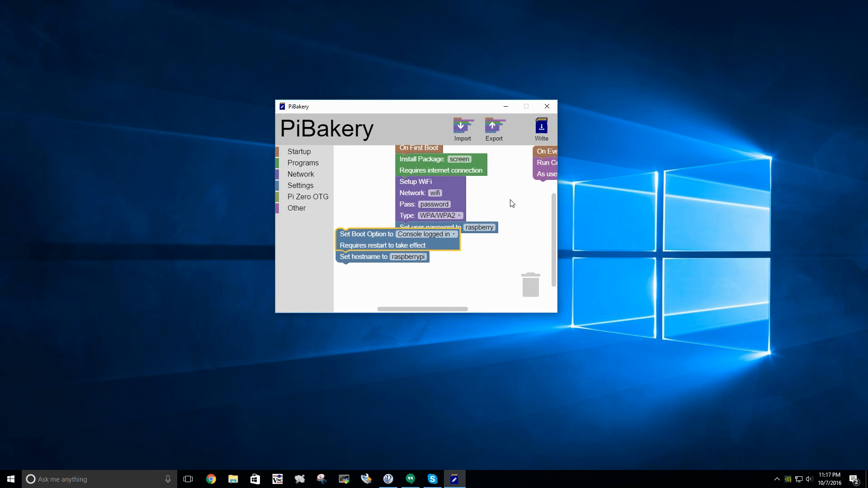
drag(512, 202, 491, 205)
Step: Try to export the recipe over the existing example2 XML file in Documents, declining to replace it
click(492, 126)
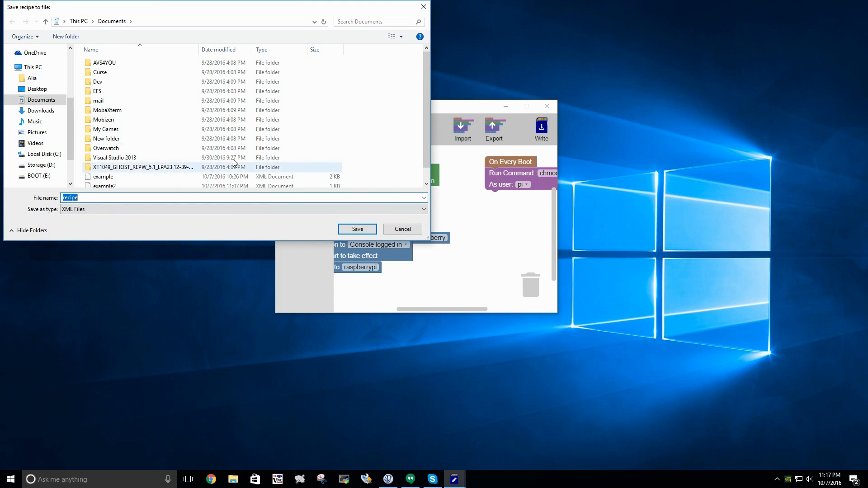
click(113, 185)
click(360, 230)
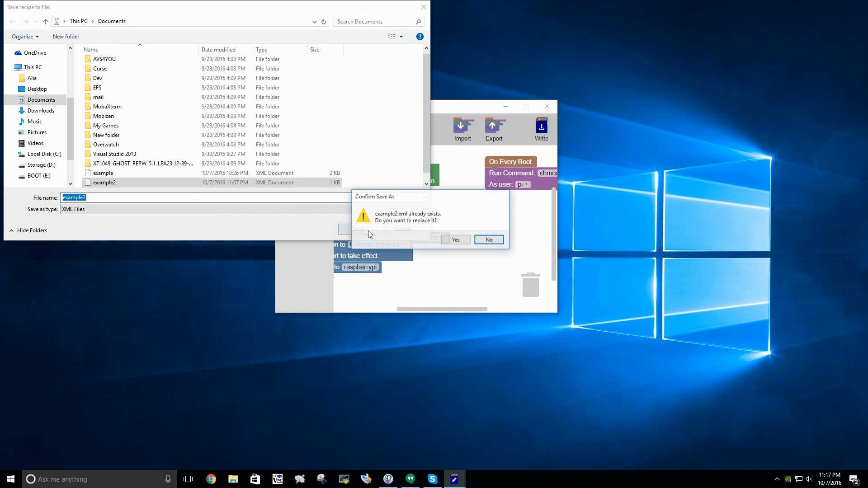
click(479, 241)
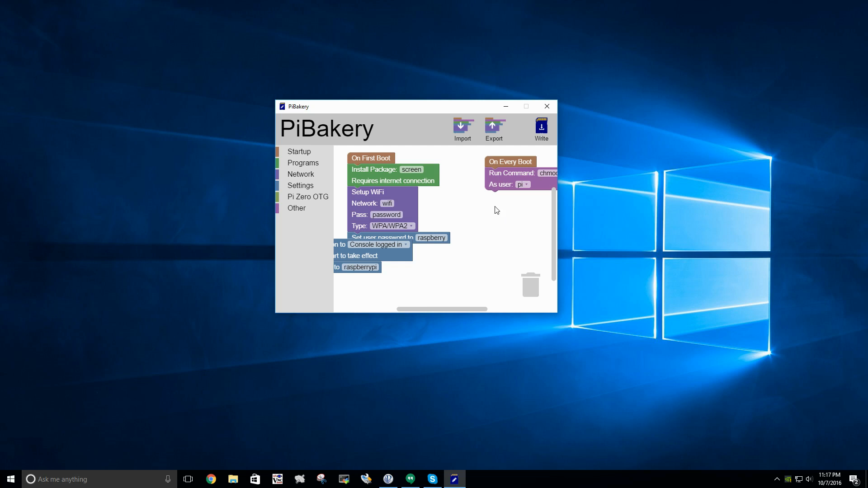
Step: Import the example recipe file from Documents into the workspace
click(465, 136)
click(103, 176)
click(357, 229)
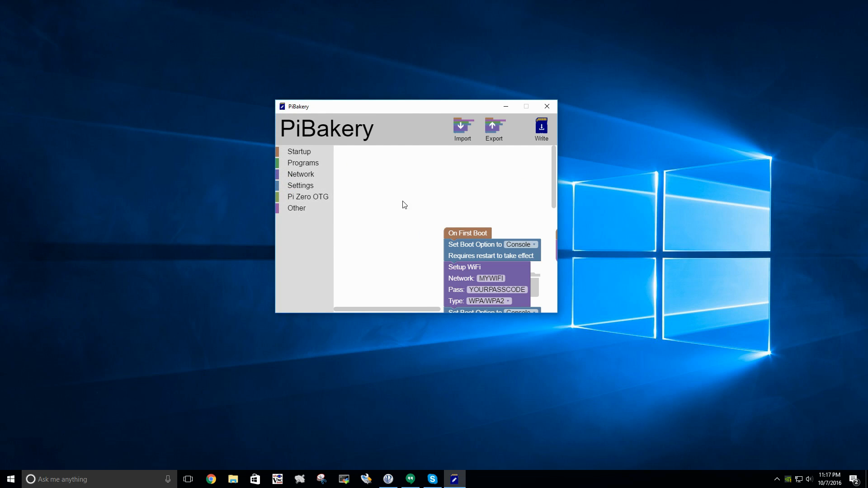
Step: Examine the imported recipe's On First Boot stack and the Run Command block under On Every Boot
scroll(483, 243, down, 5)
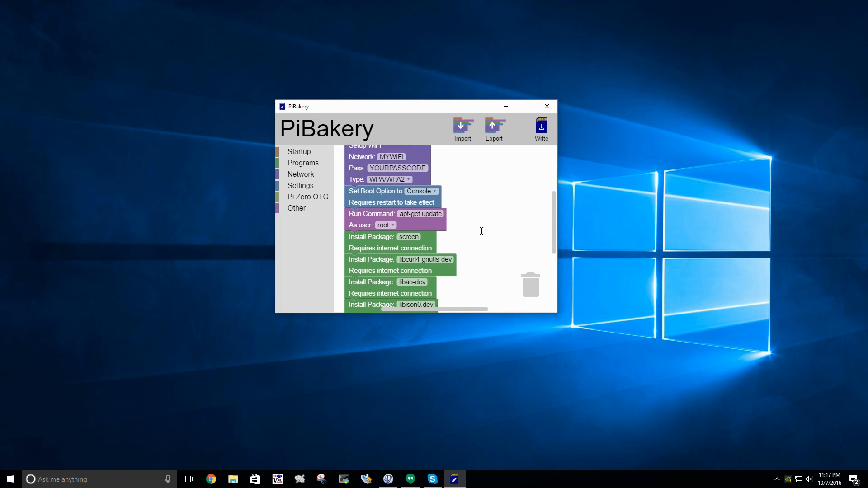
drag(483, 247, 466, 266)
drag(479, 201, 455, 306)
drag(495, 249, 454, 236)
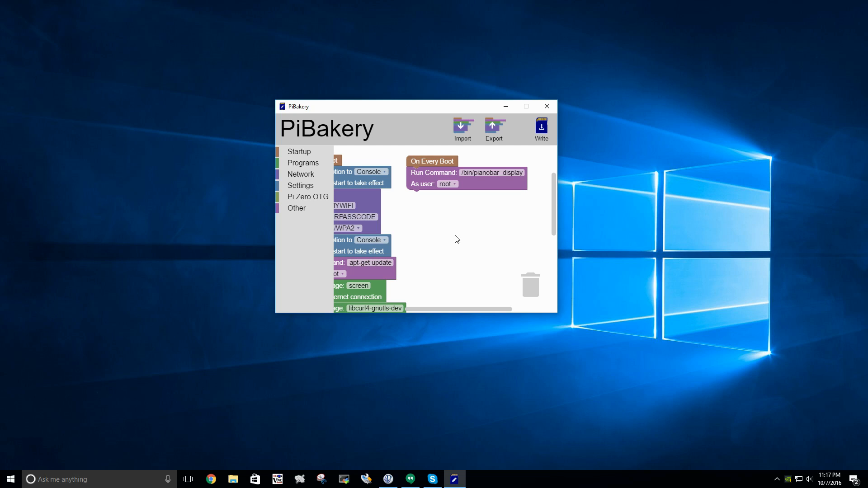
click(474, 173)
mouse_move(474, 173)
mouse_down()
mouse_move(493, 177)
mouse_move(473, 177)
mouse_up()
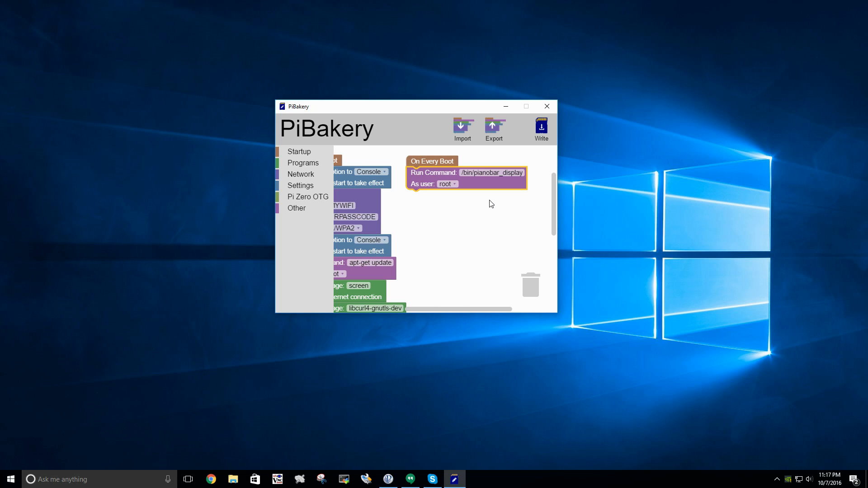
drag(431, 207, 492, 214)
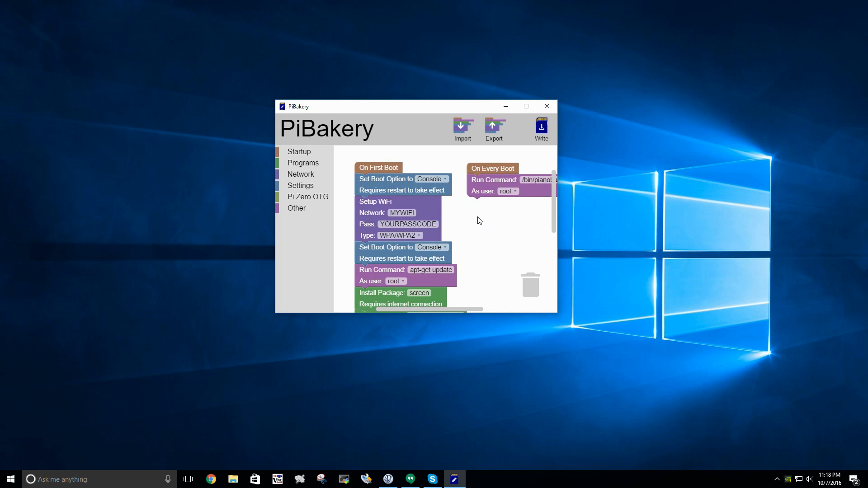
drag(484, 216, 474, 216)
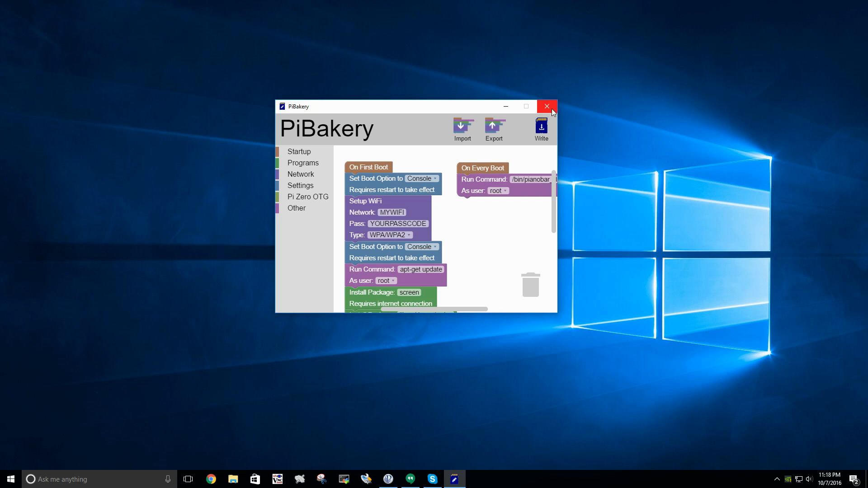
Step: Start writing the imported recipe to the SD card on drive E: - BOOT and confirm the write
click(542, 128)
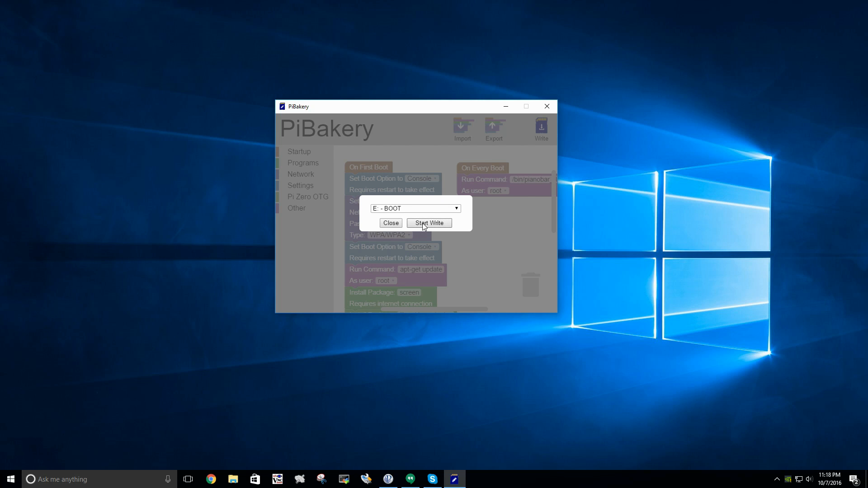
click(422, 223)
click(479, 245)
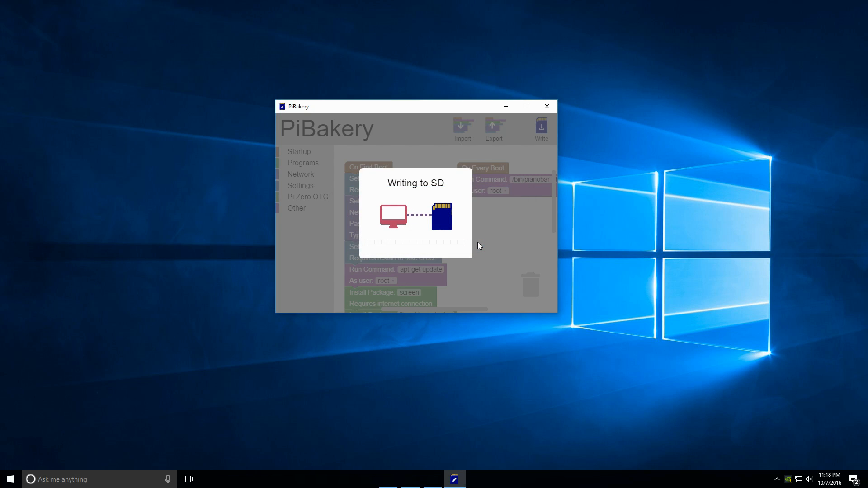